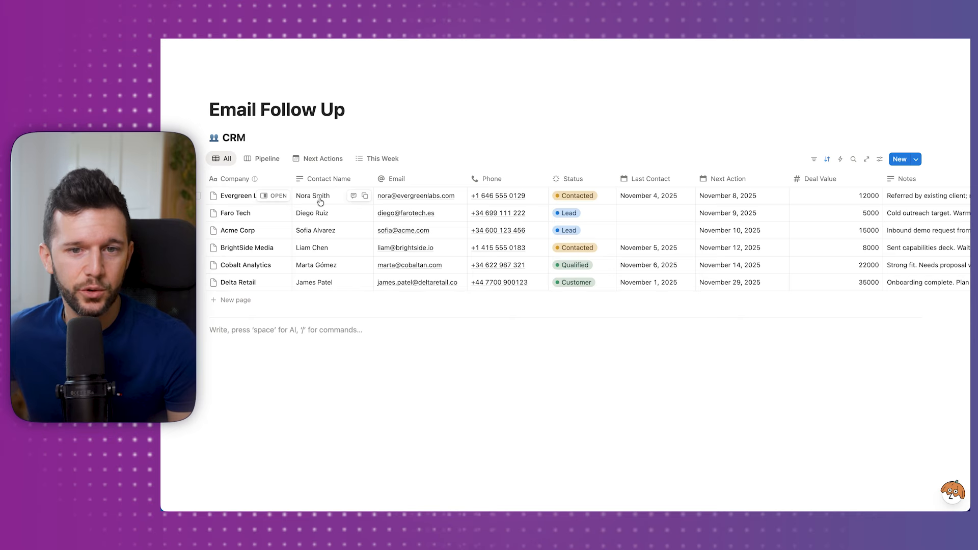
Add 'No-show. Reactivation' under In progress in the Status property, then check Evergreen Labs' status list.
left_click(586, 179)
mouse_move(586, 227)
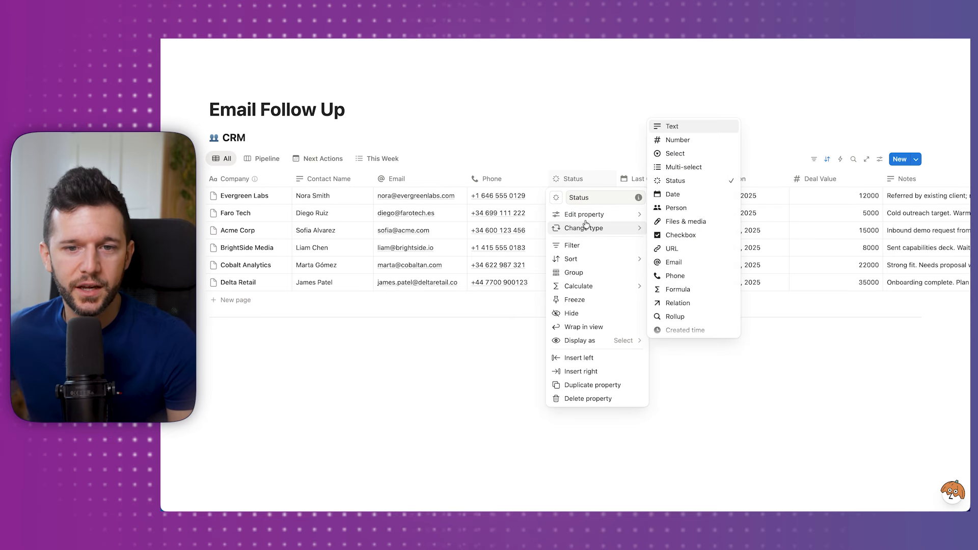
left_click(773, 251)
type("No-show. Reactivation")
key("Return")
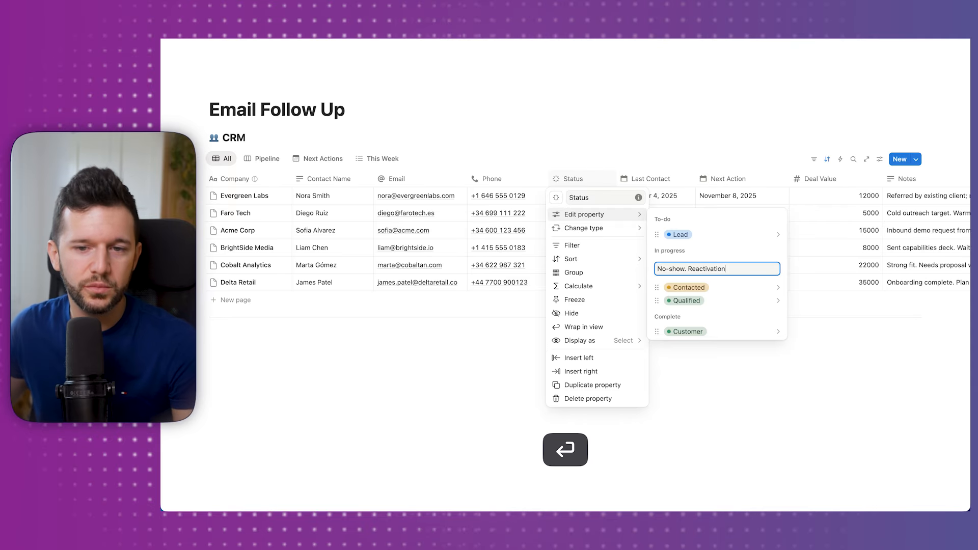
left_click(759, 387)
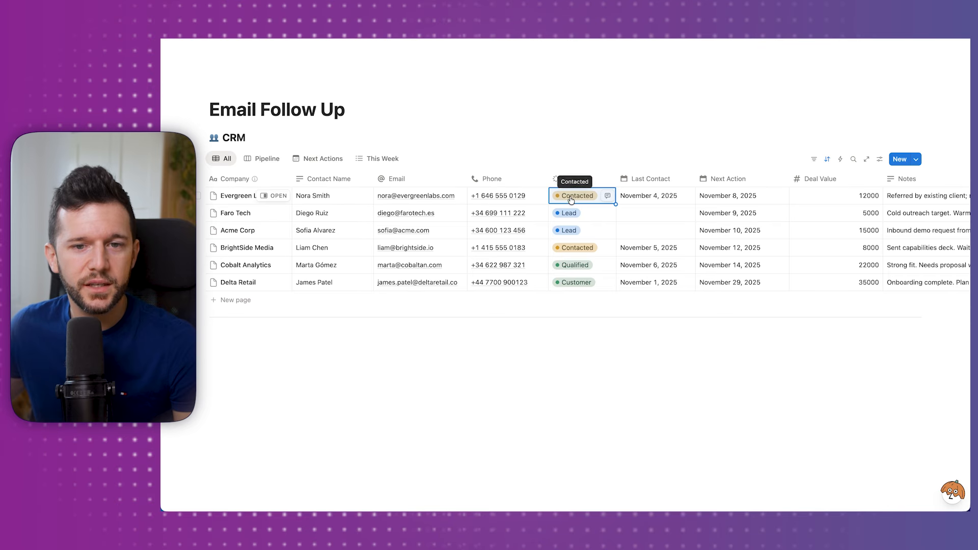
left_click(571, 200)
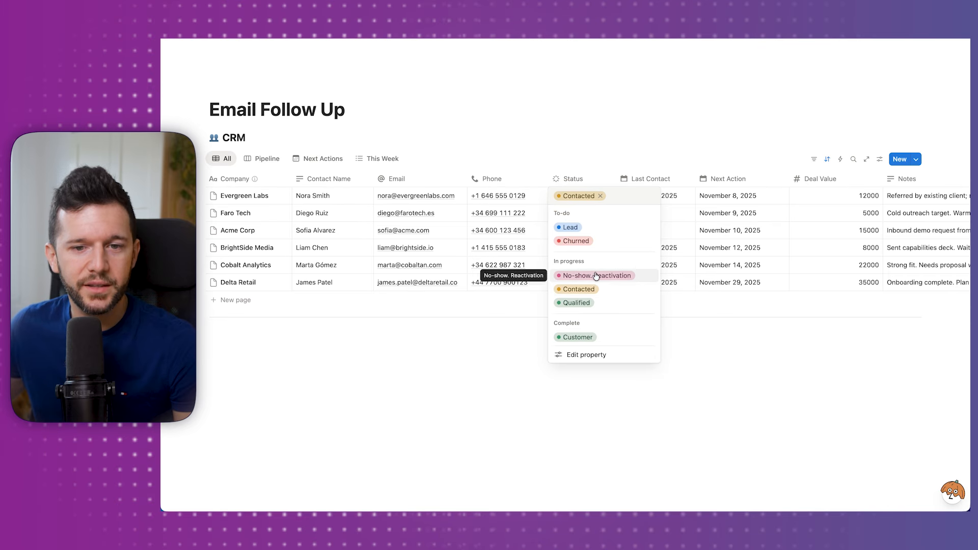
left_click(372, 342)
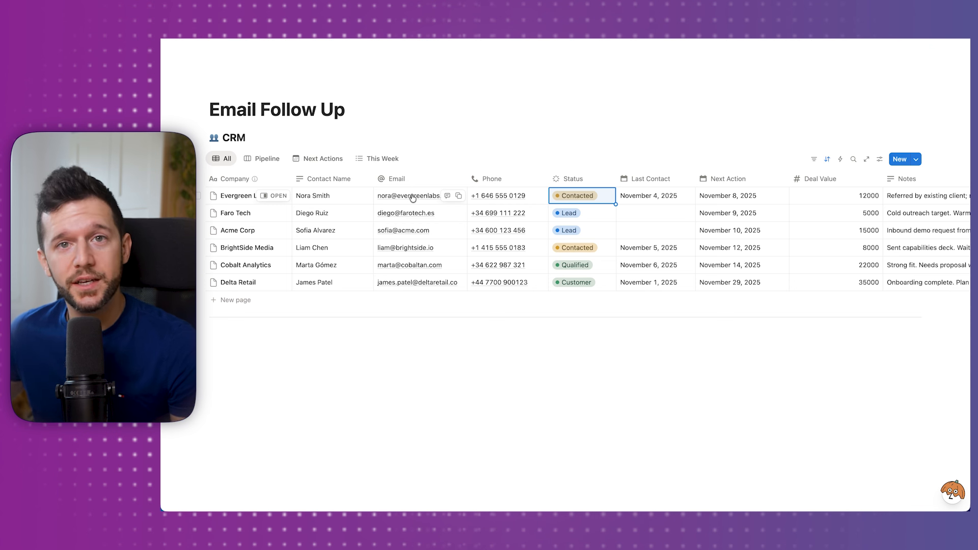
Create a new automation triggered when Status changes to No-show. Reactivation.
left_click(839, 160)
left_click(488, 128)
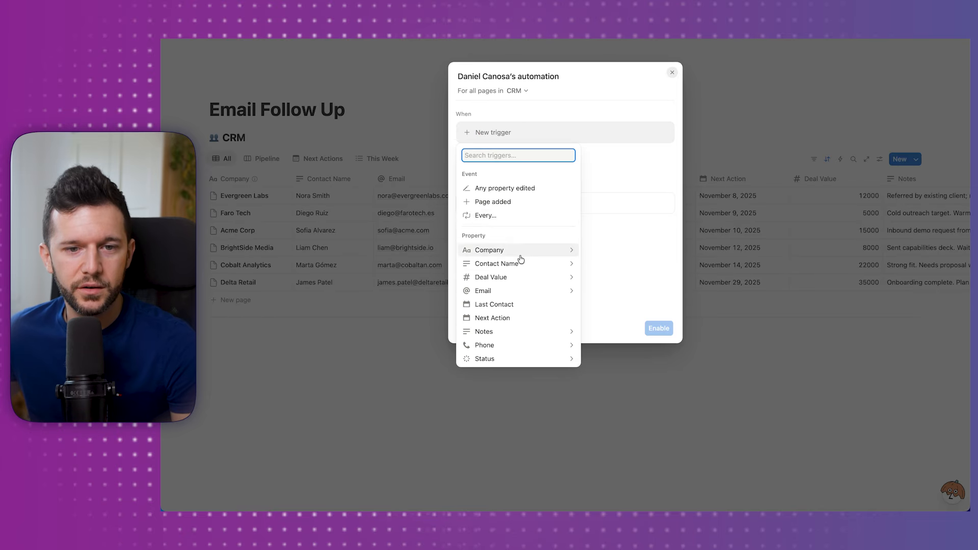
left_click(506, 363)
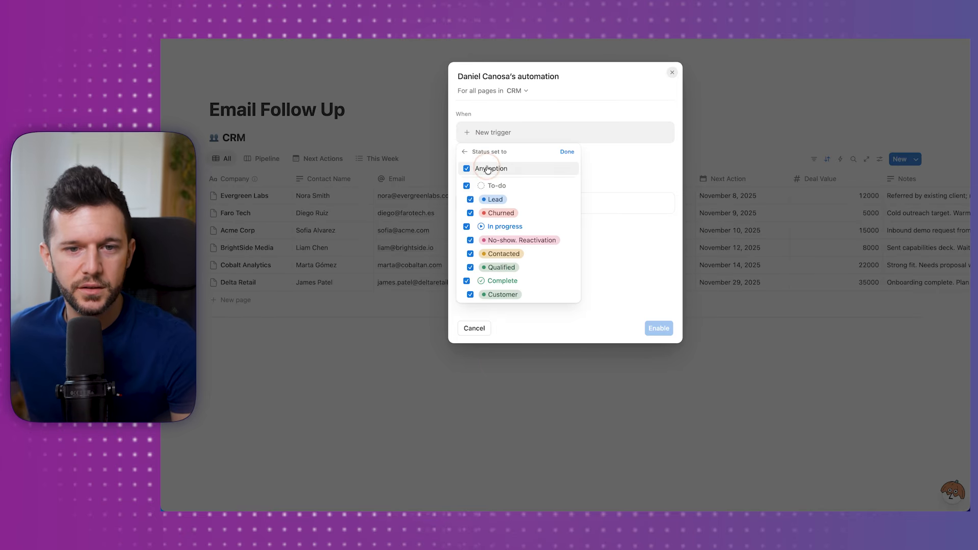
left_click(498, 240)
left_click(566, 152)
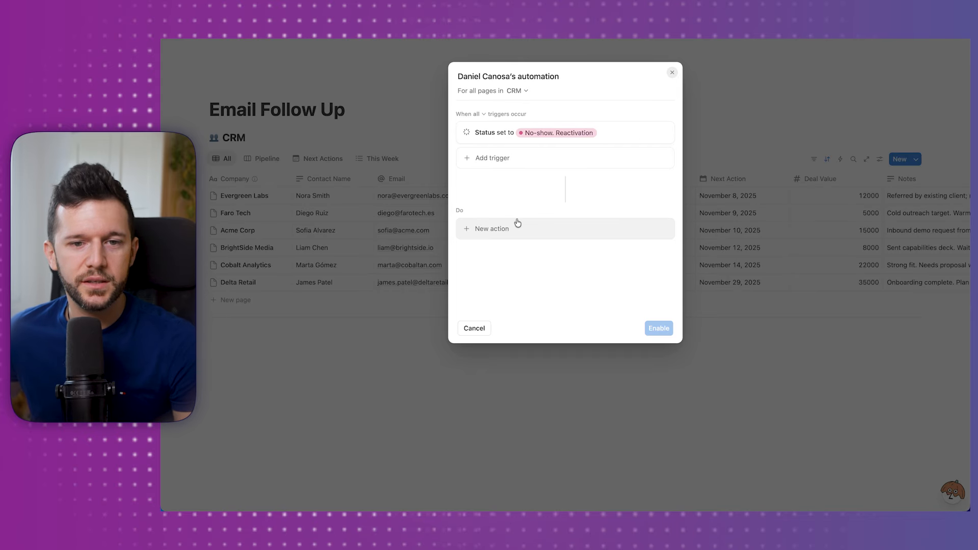
Add a Send mail action to each page's Email with subject 'We missed each other!', then enable it.
left_click(499, 228)
left_click(492, 324)
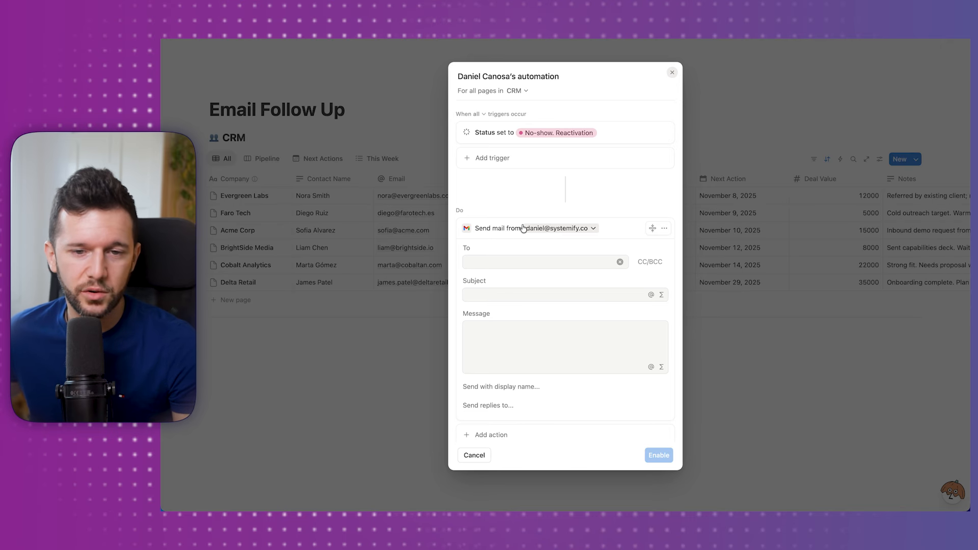
left_click(496, 262)
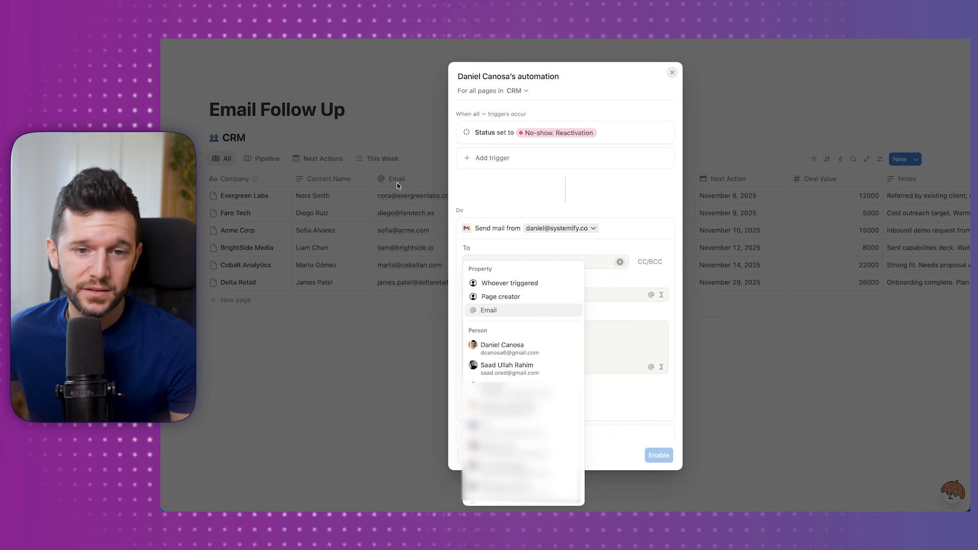
key("Return")
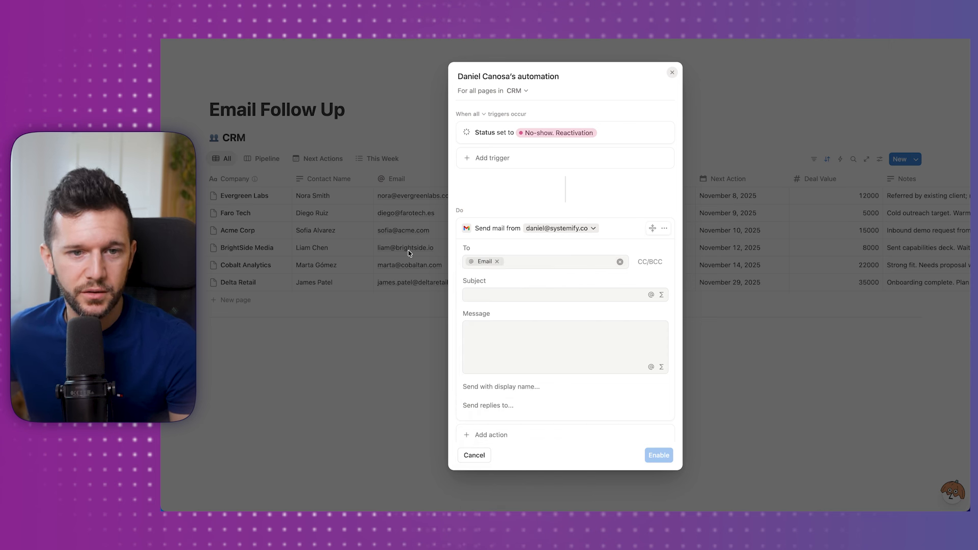
left_click(511, 295)
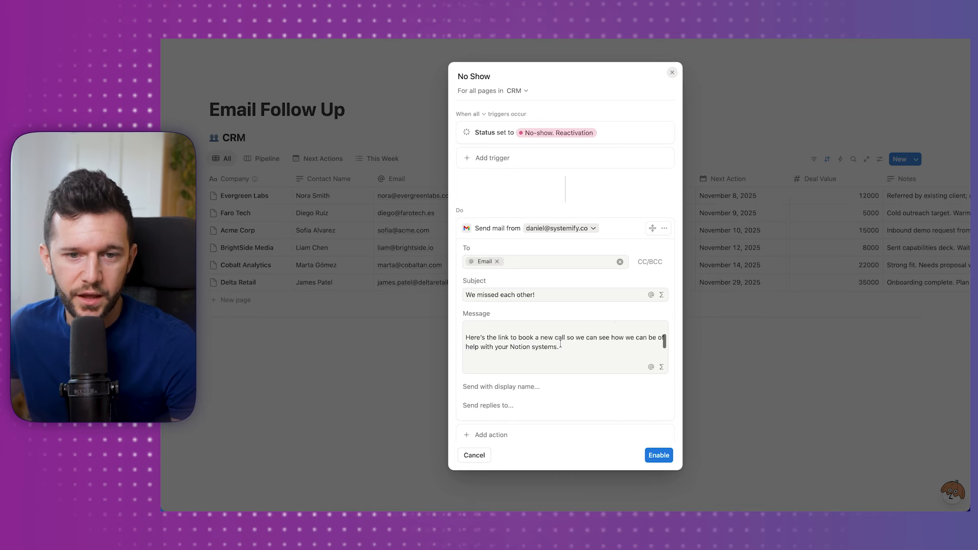
scroll(535, 345, "up", 3)
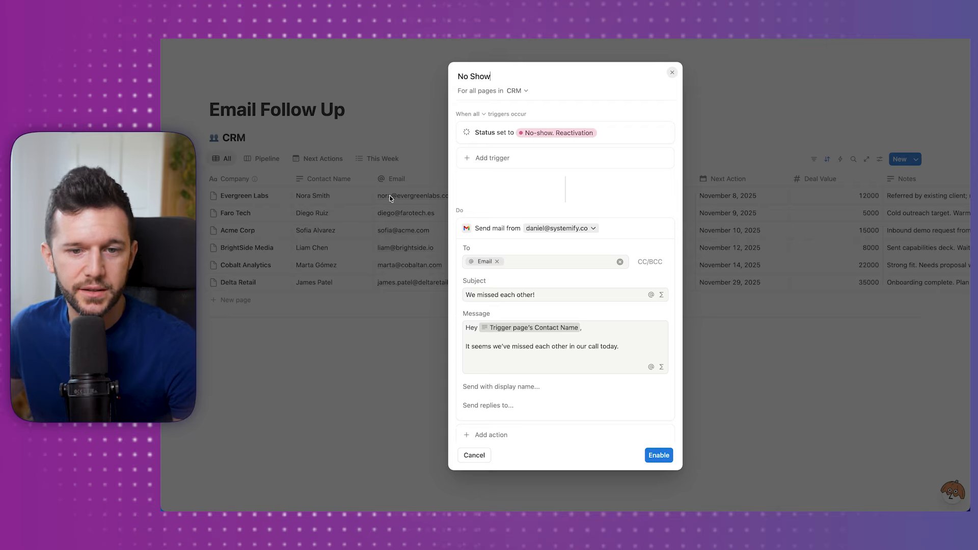
scroll(547, 349, "down", 5)
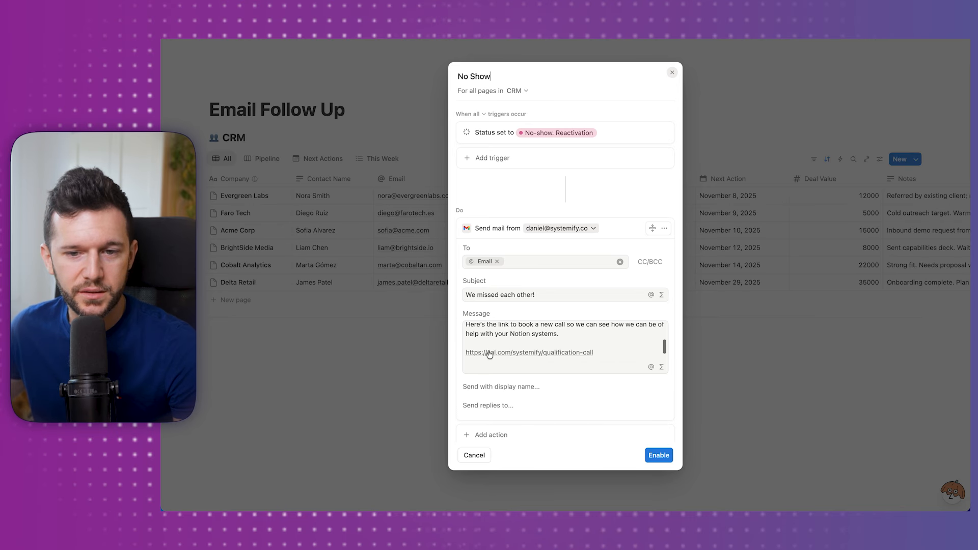
left_click(485, 356)
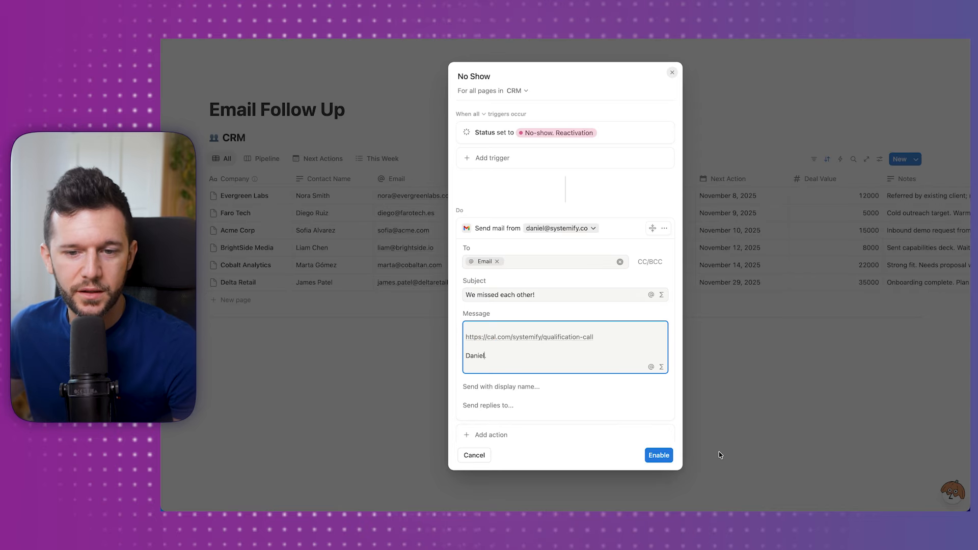
left_click(652, 458)
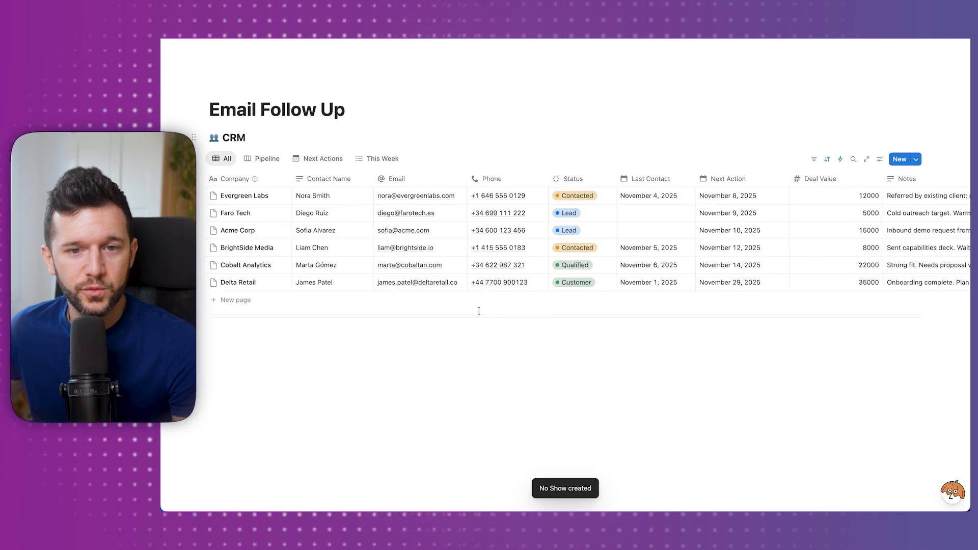
Open the received 'We missed each other!' email and inspect its 'Sent via Notion Automations' footer.
left_click(418, 197)
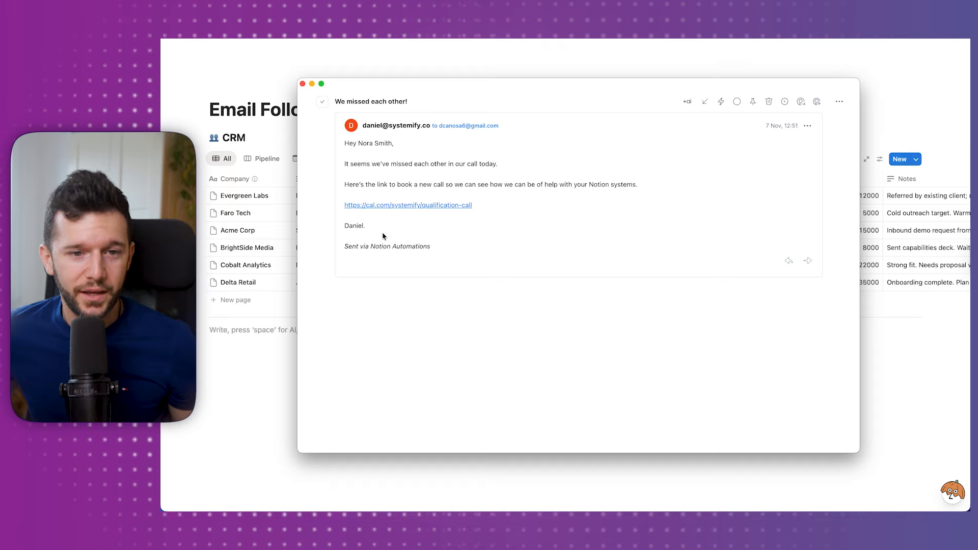
triple_click(369, 247)
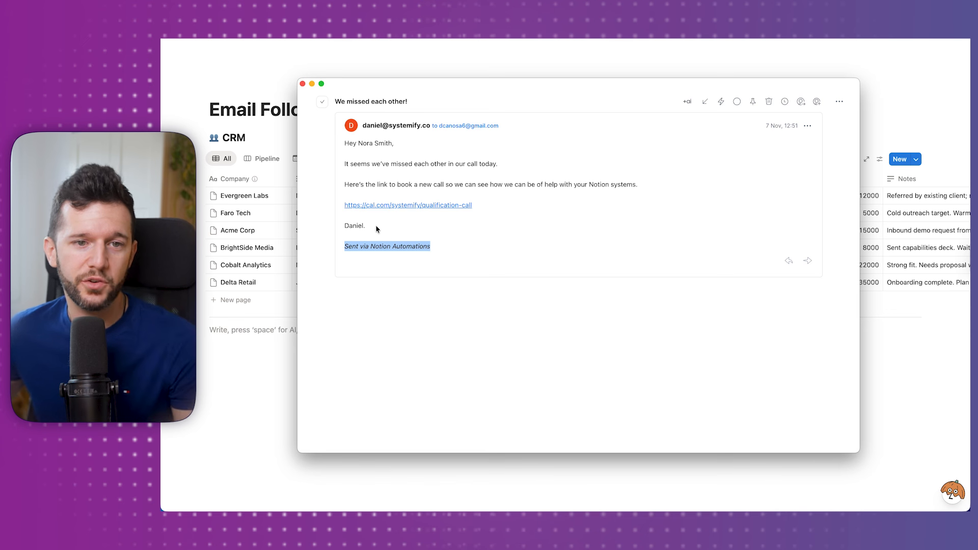
left_click(373, 237)
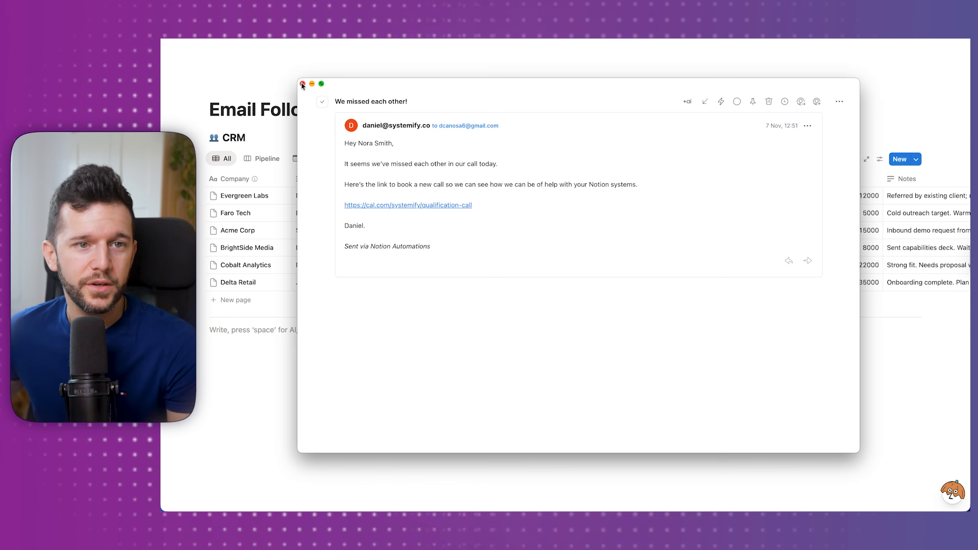
Open the No Show automation from the Automations list and delete its Send mail action.
left_click(303, 84)
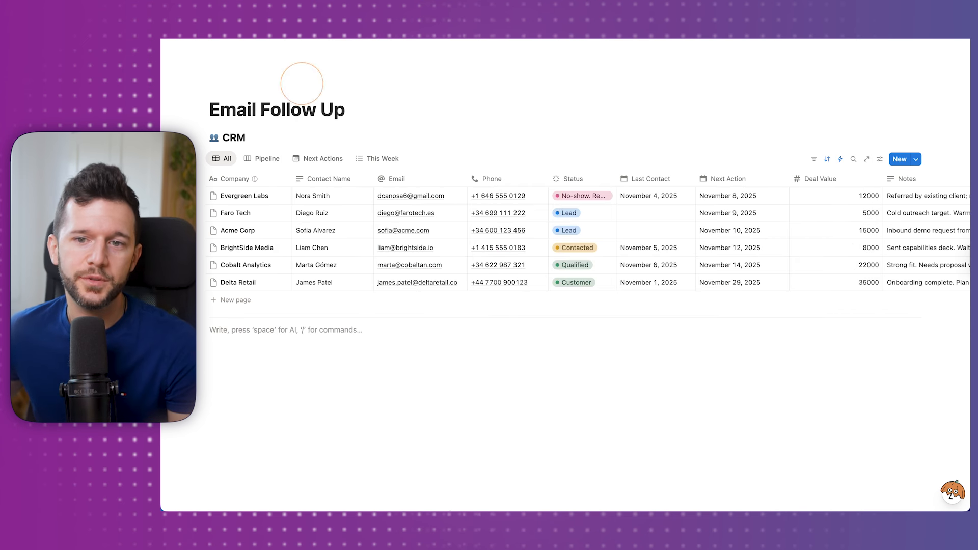
left_click(839, 159)
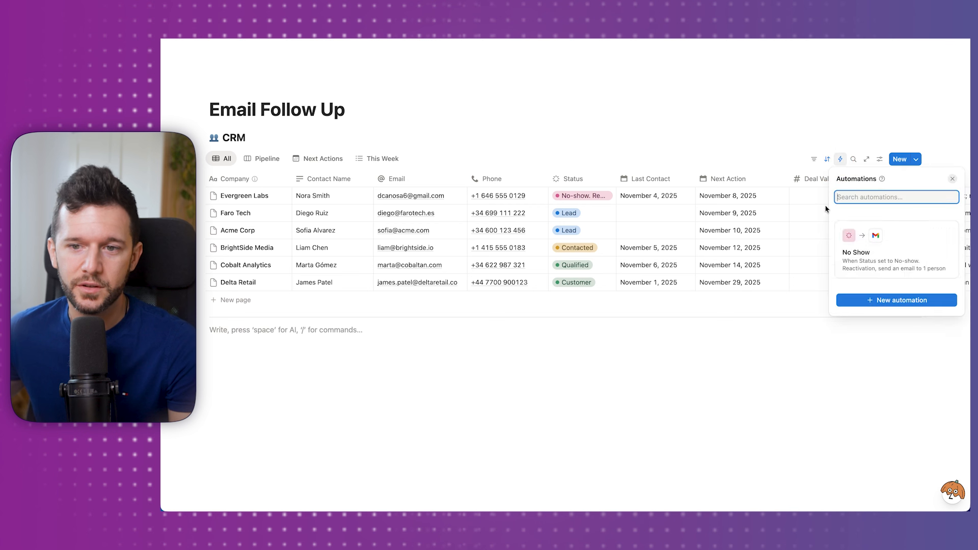
left_click(866, 252)
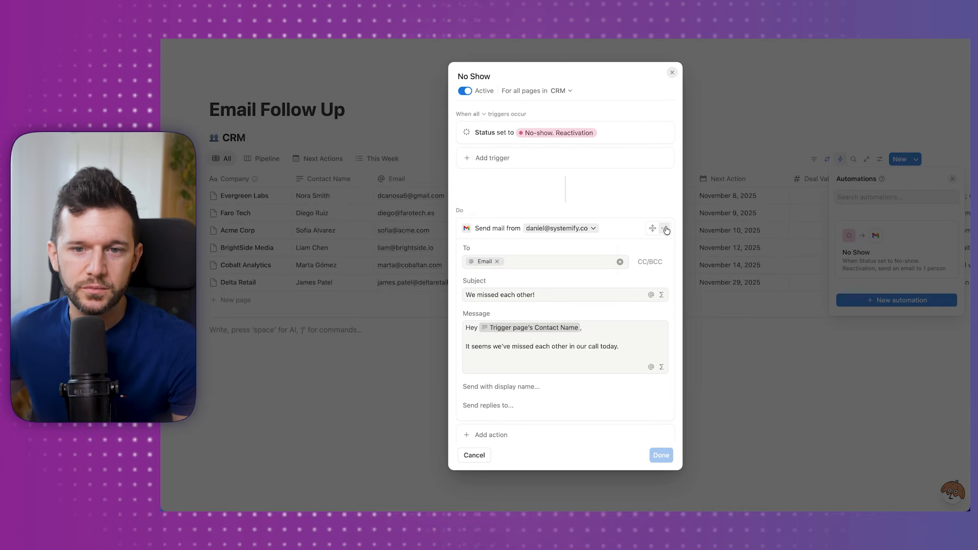
left_click(664, 227)
left_click(650, 273)
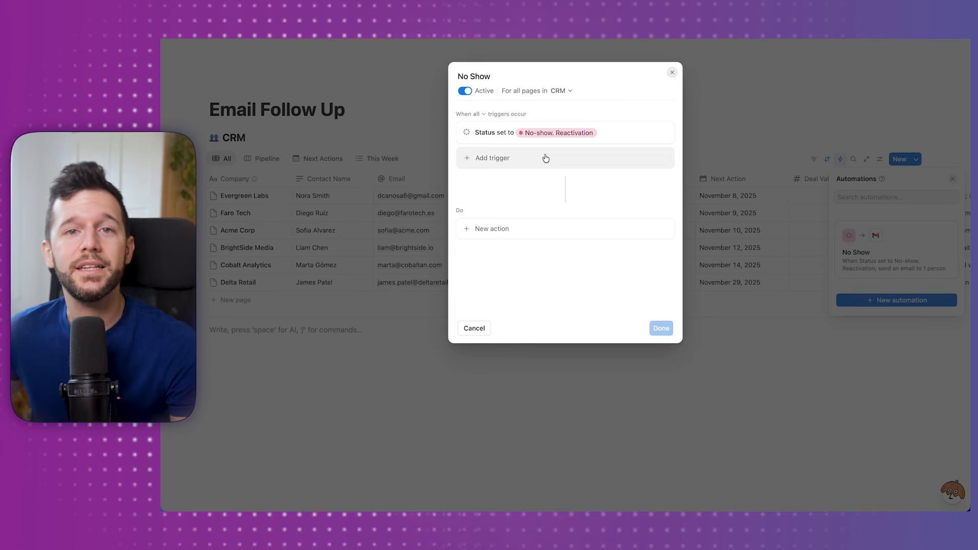
Add a Make custom webhook named 'Test Follow up email' and copy its address.
mouse_move(405, 507)
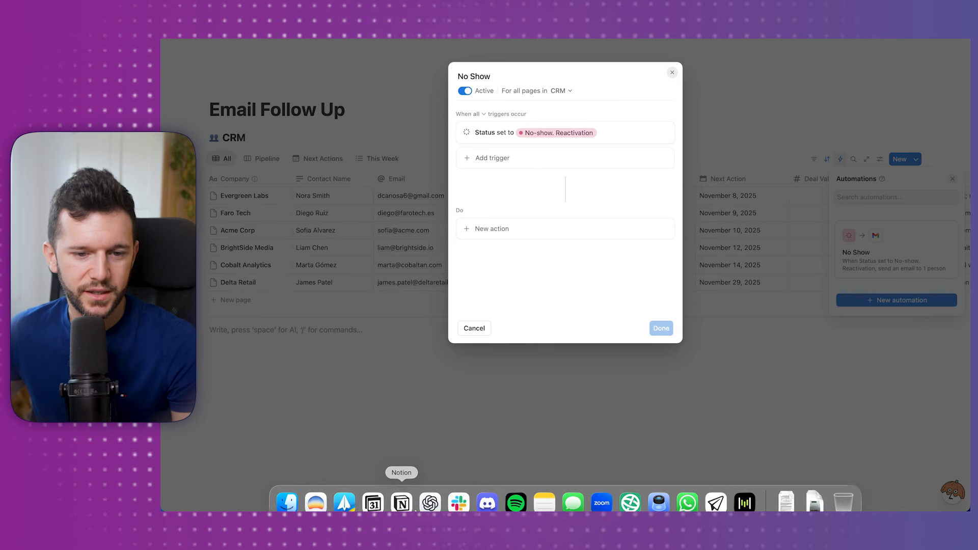
left_click(316, 492)
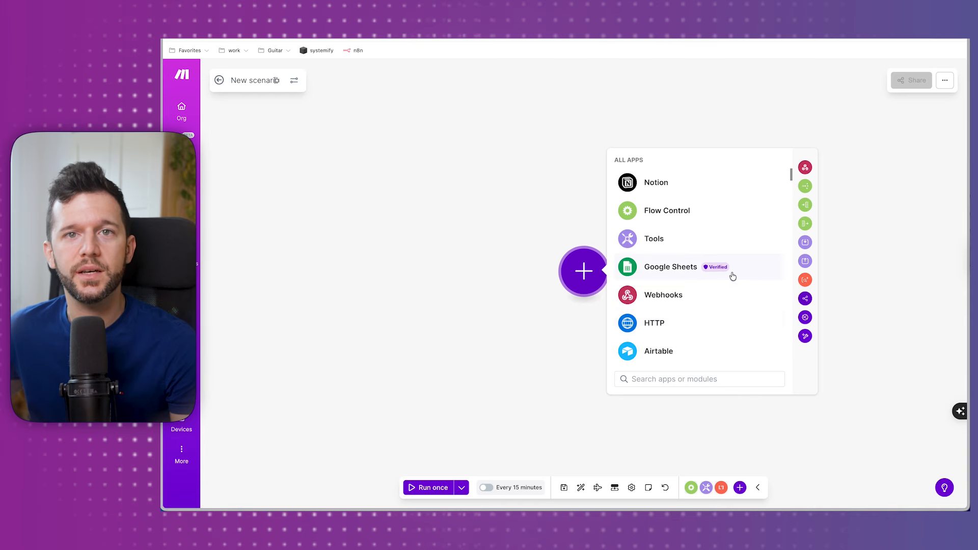
left_click(805, 168)
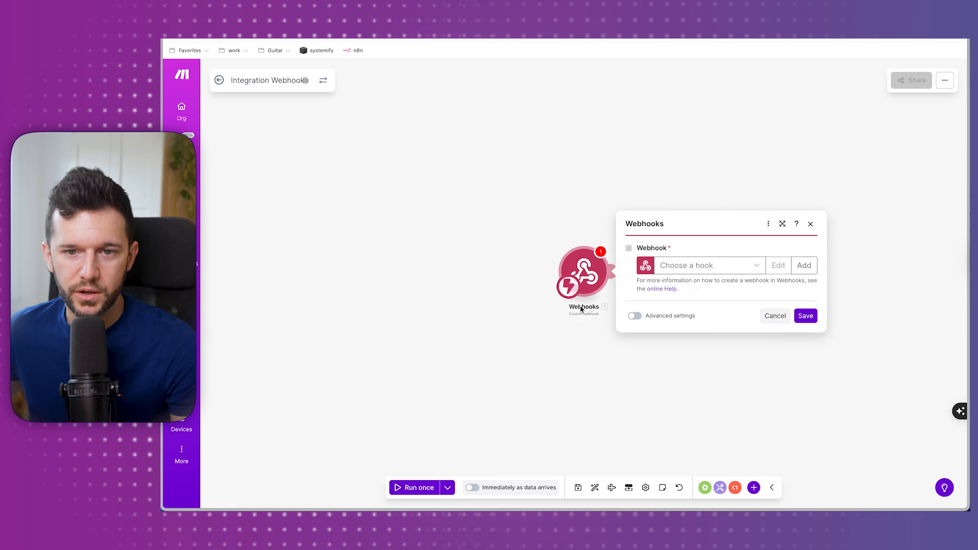
left_click(804, 265)
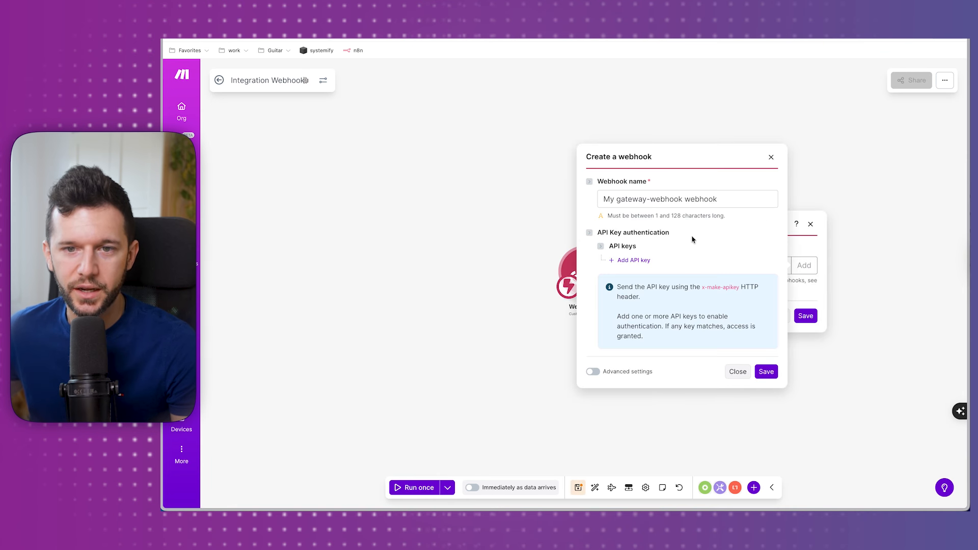
left_click(645, 200)
key("ctrl+a")
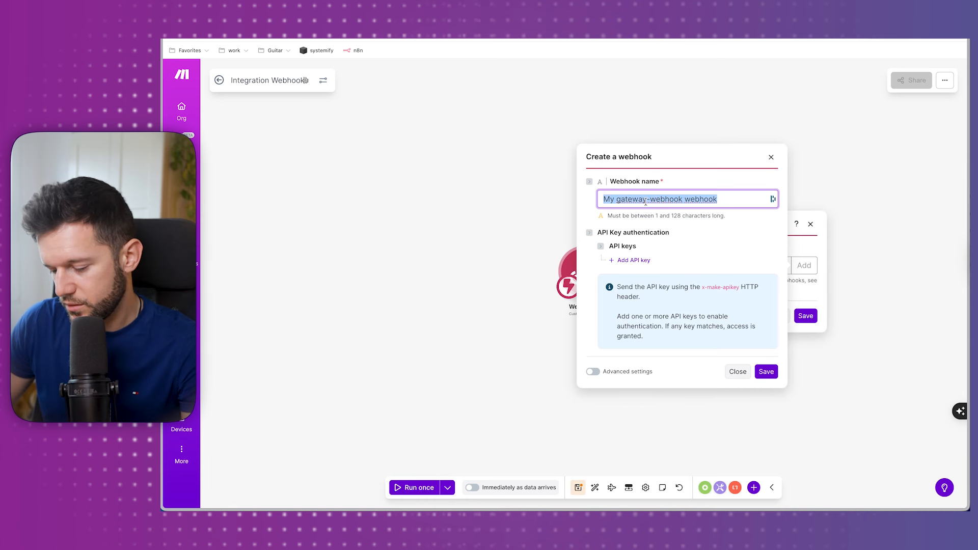
type("Test")
type(" Follow up email")
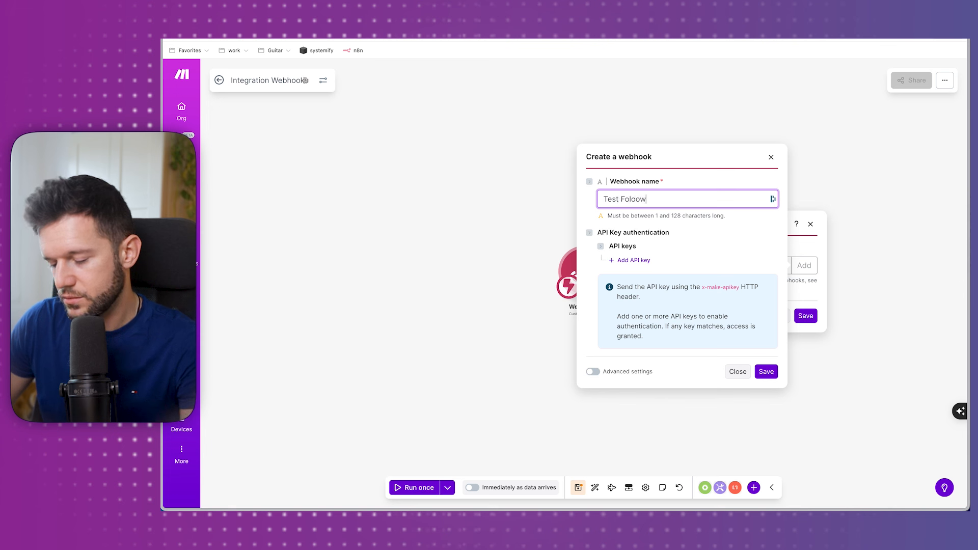
left_click(764, 375)
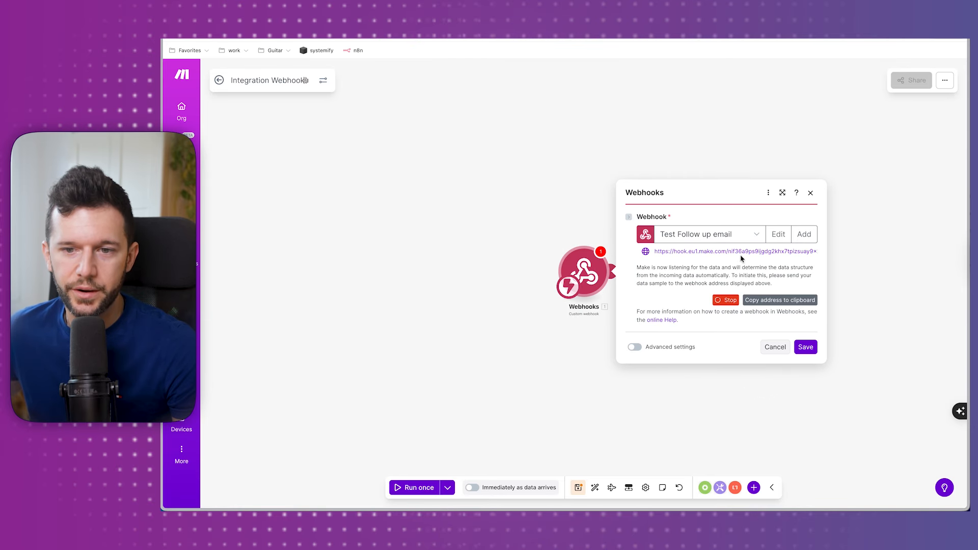
left_click(763, 300)
Add a Send webhook action to No Show, posting Contact Name and Email to the Make URL.
mouse_move(502, 508)
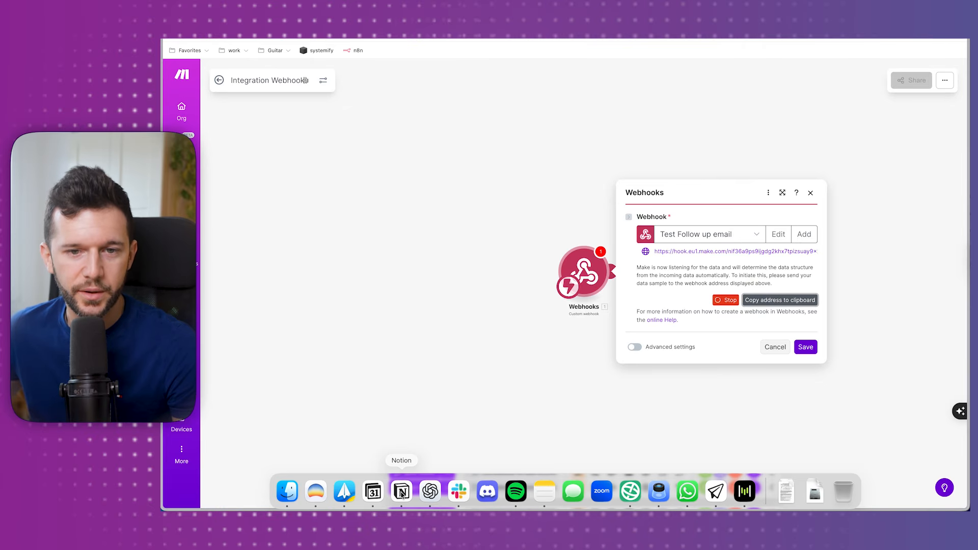
left_click(401, 492)
left_click(512, 229)
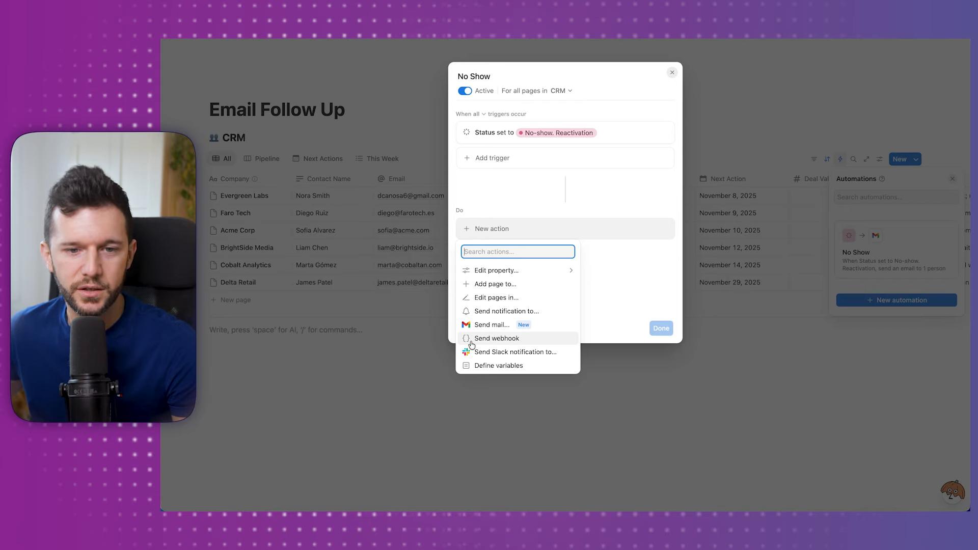
left_click(494, 338)
left_click(512, 265)
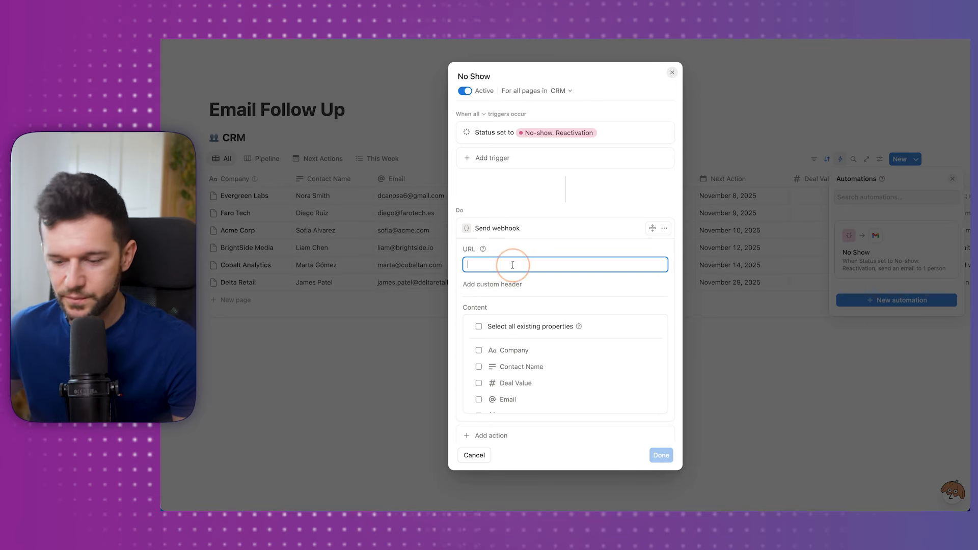
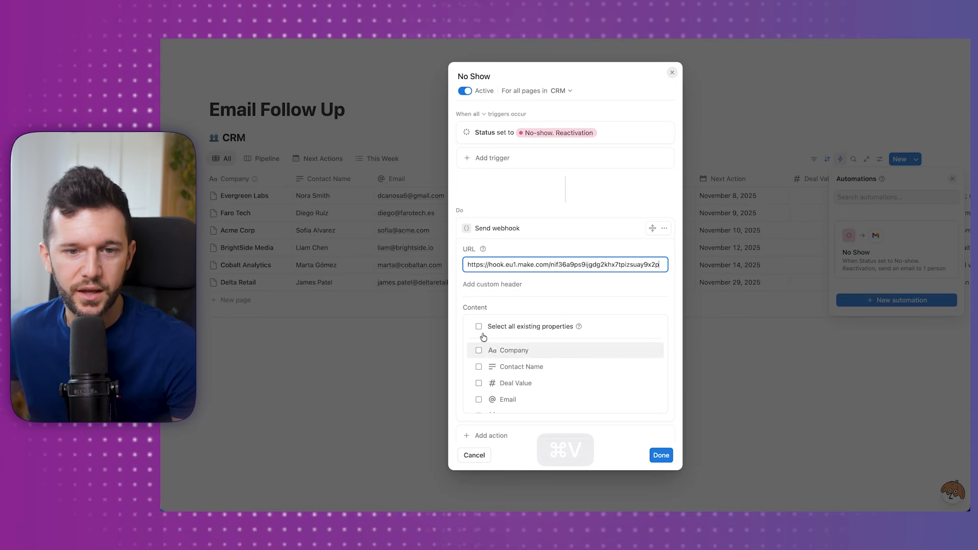
left_click(478, 399)
left_click(478, 367)
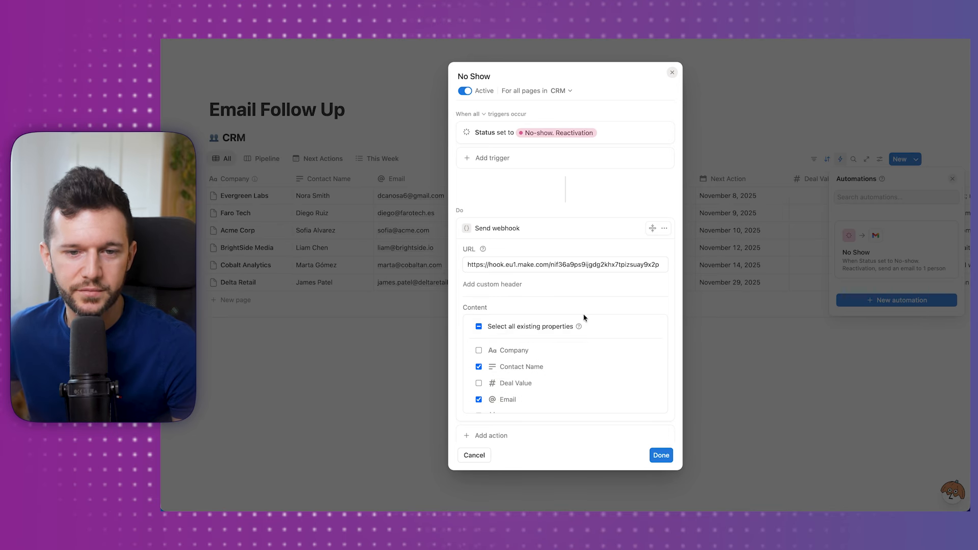
scroll(514, 357, "down", 3)
scroll(518, 371, "up", 3)
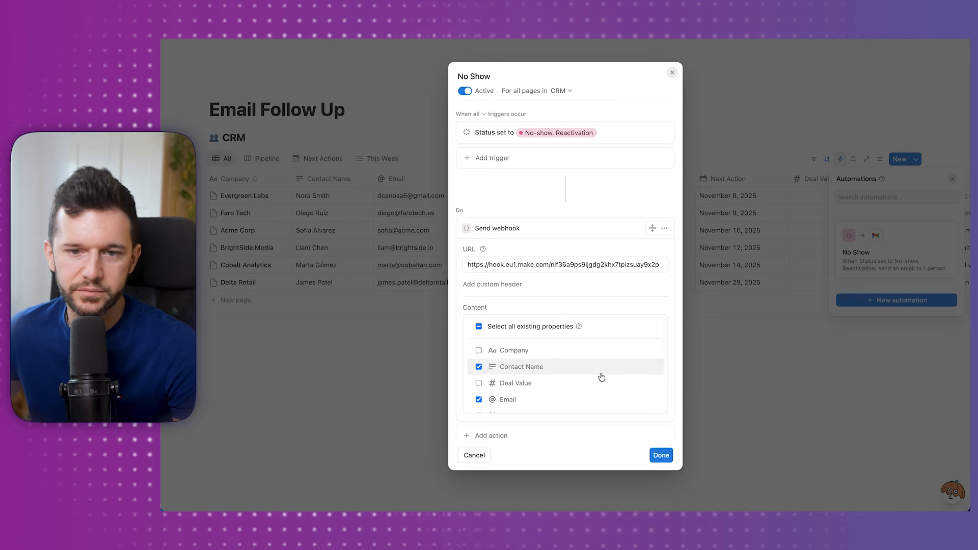
left_click(661, 455)
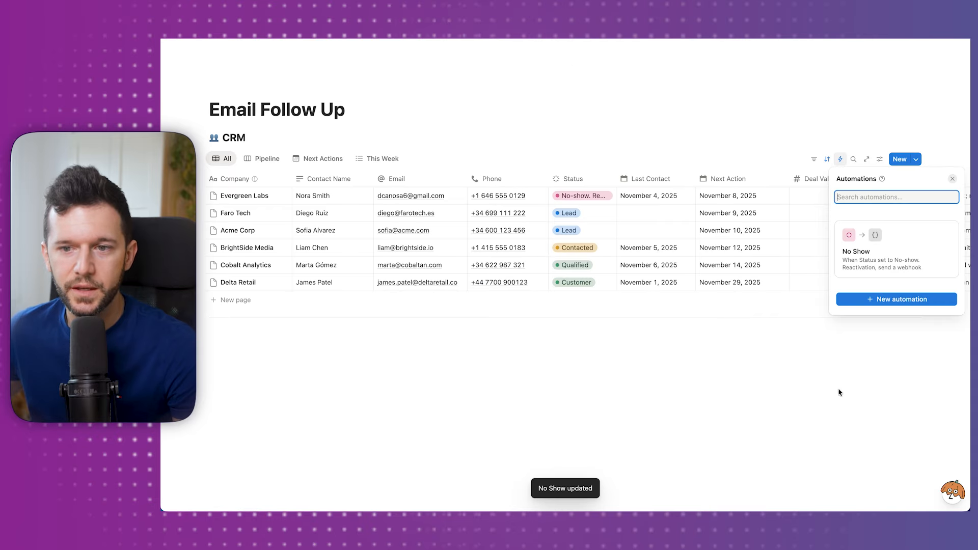
left_click(619, 380)
Set Evergreen Labs' Status to Lead.
left_click(592, 196)
left_click(586, 243)
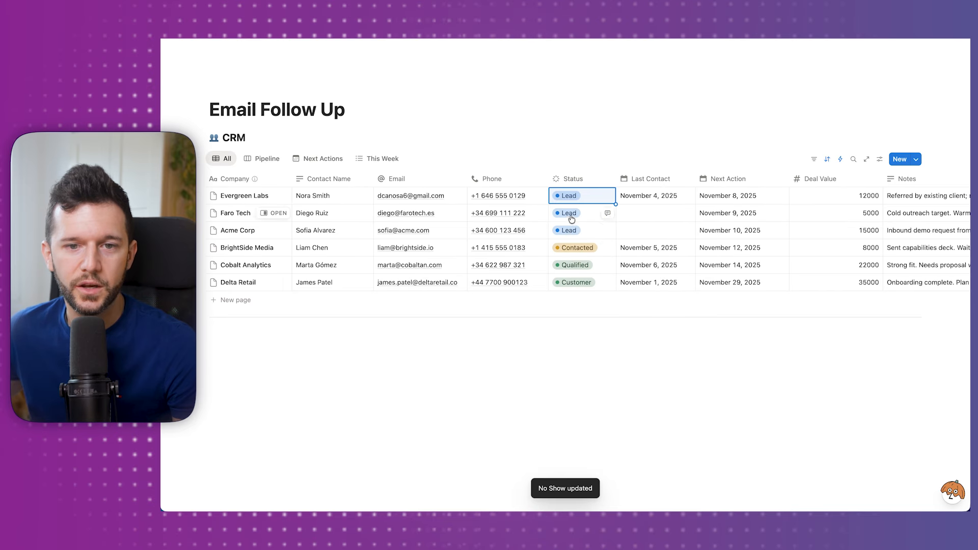
left_click(578, 195)
key("super+Tab")
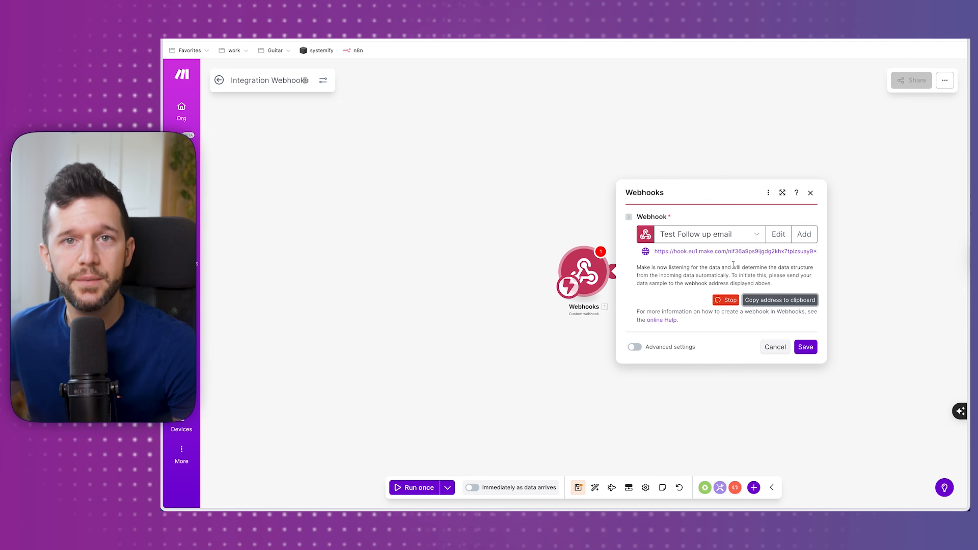
Save the Webhooks module settings in the Make scenario.
key("super+Tab")
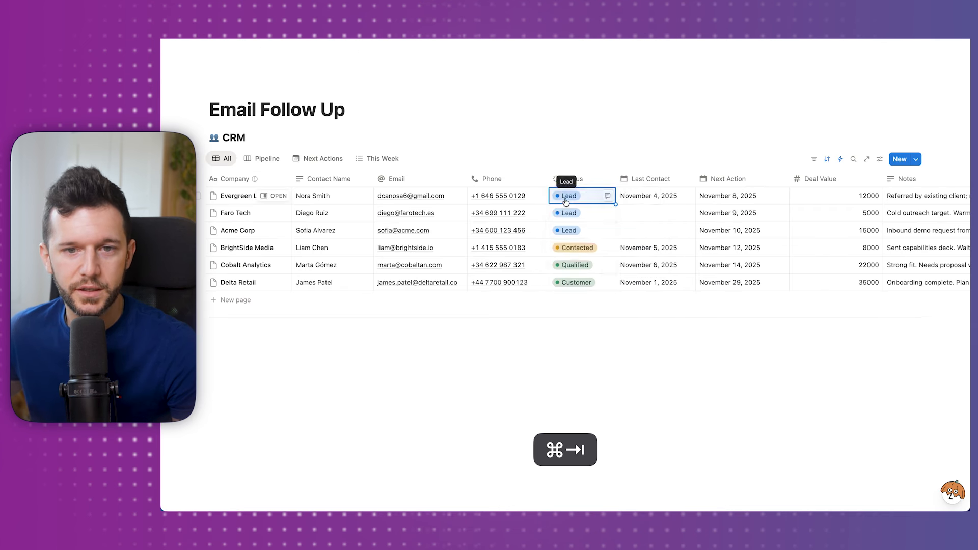
key("super+Tab")
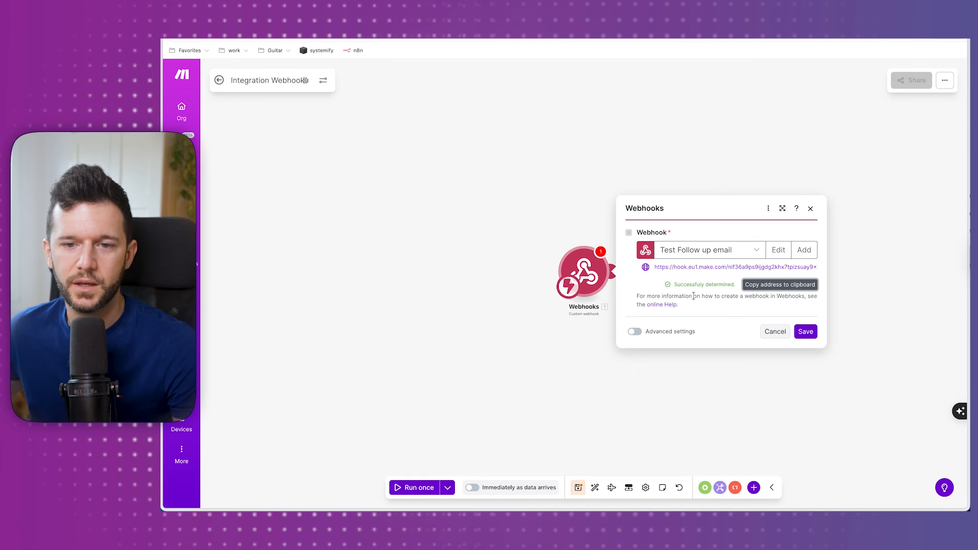
left_click(801, 331)
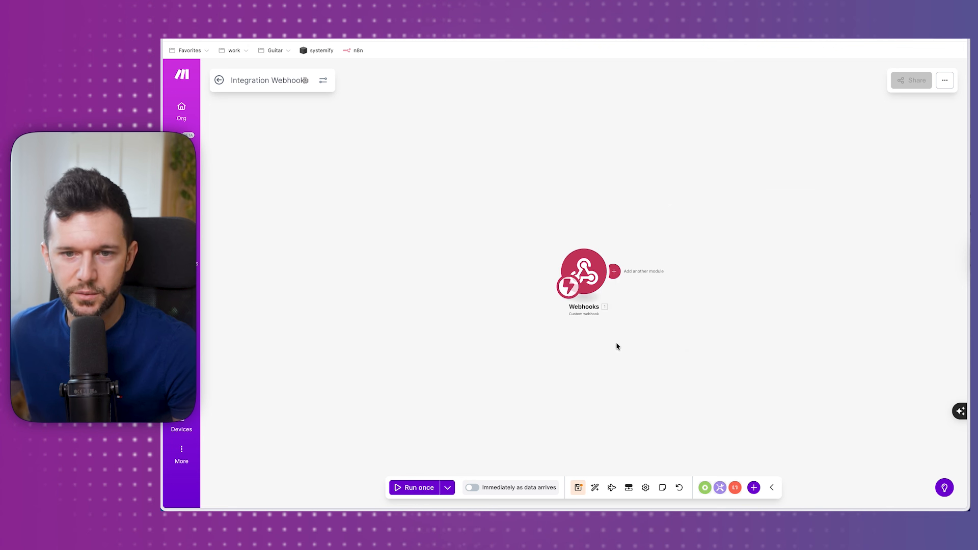
left_click(530, 322)
Add a Gmail 'Send an email' module after the webhook and connect a Google account.
left_click(473, 251)
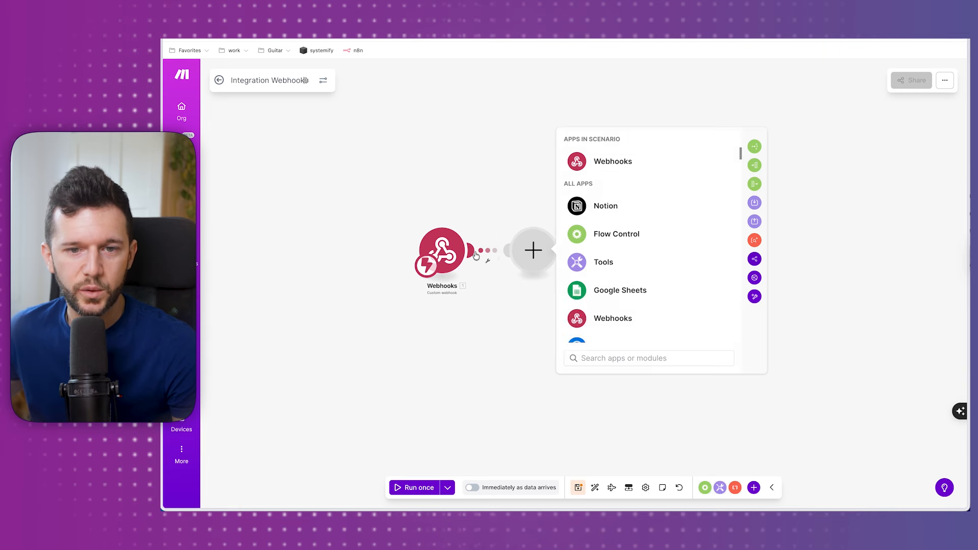
type("gmail")
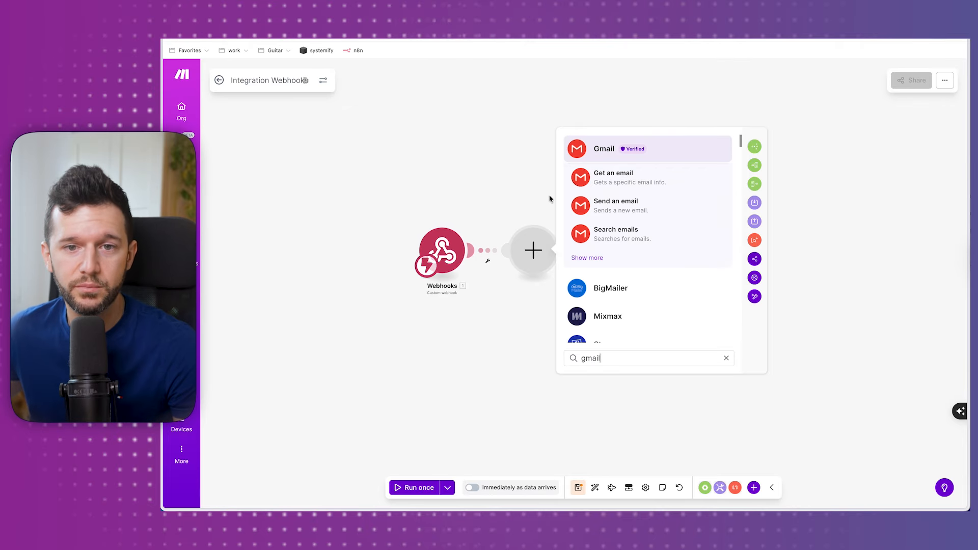
left_click(601, 151)
left_click(600, 241)
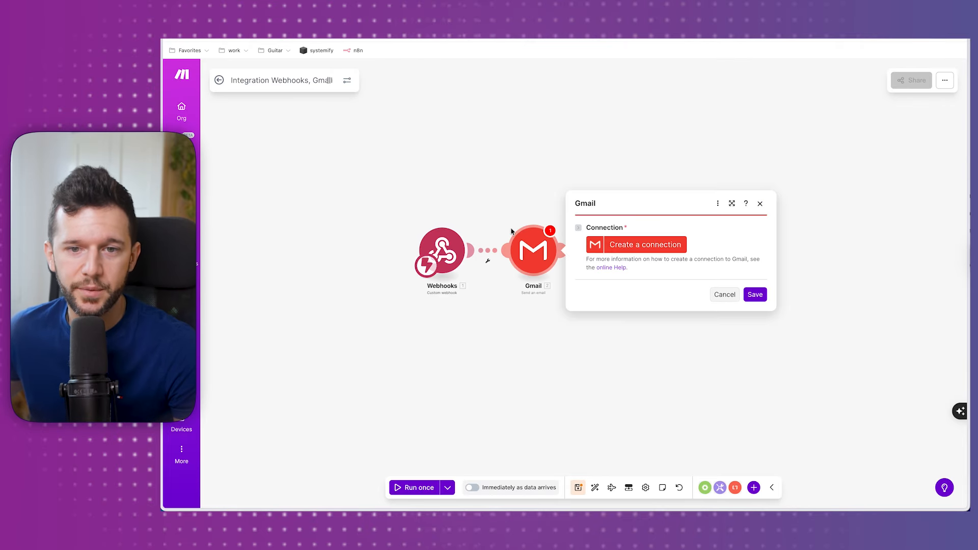
left_click(634, 245)
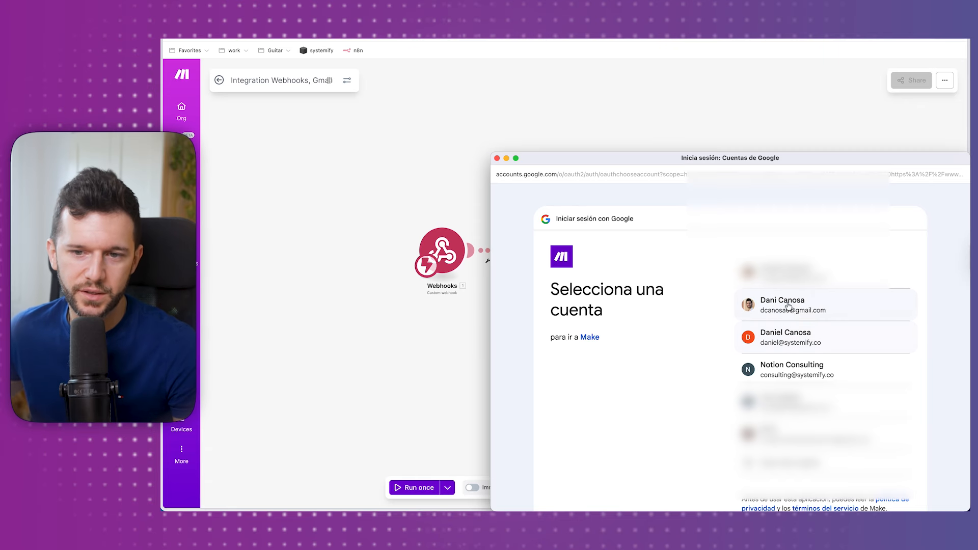
left_click(802, 348)
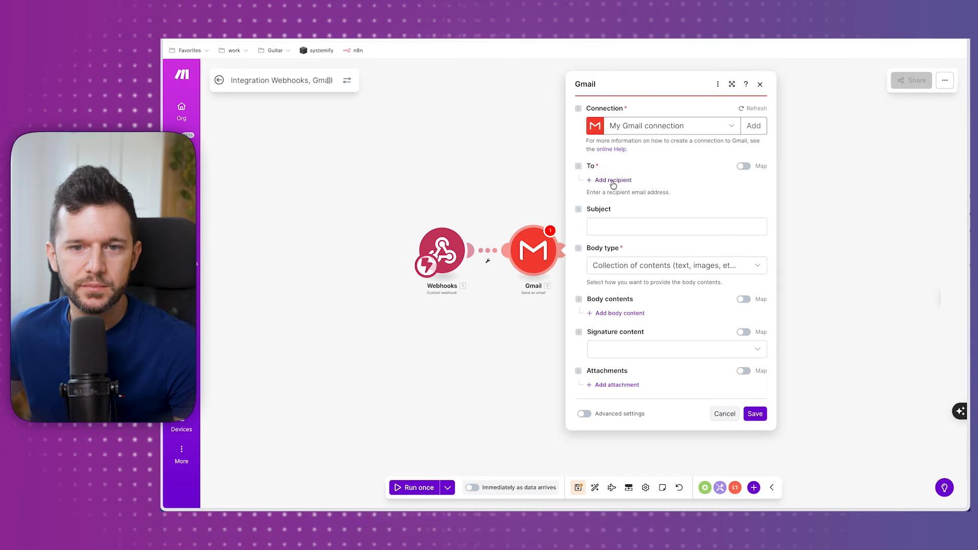
Email the webhook's Email value with subject 'We missed each other!' in Raw HTML, then save and run once.
left_click(614, 180)
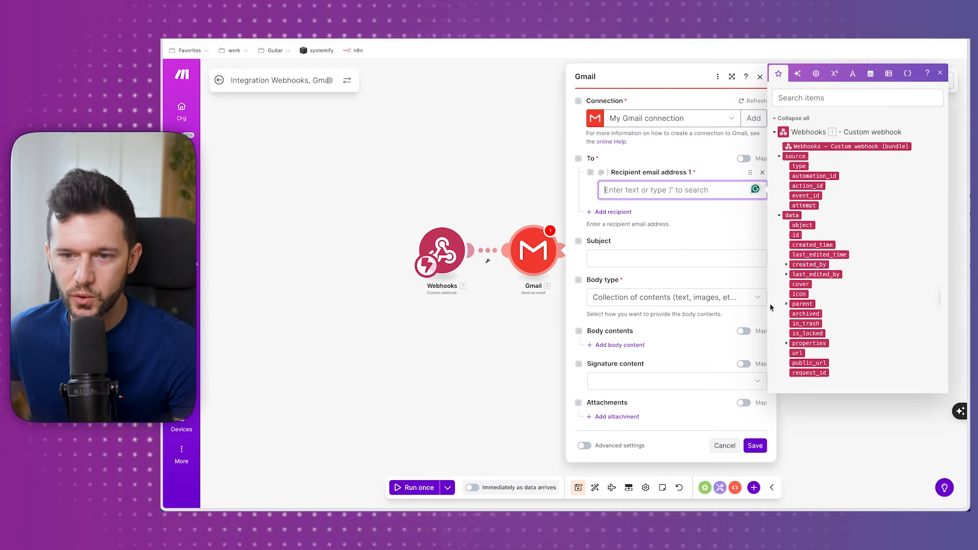
left_click(787, 344)
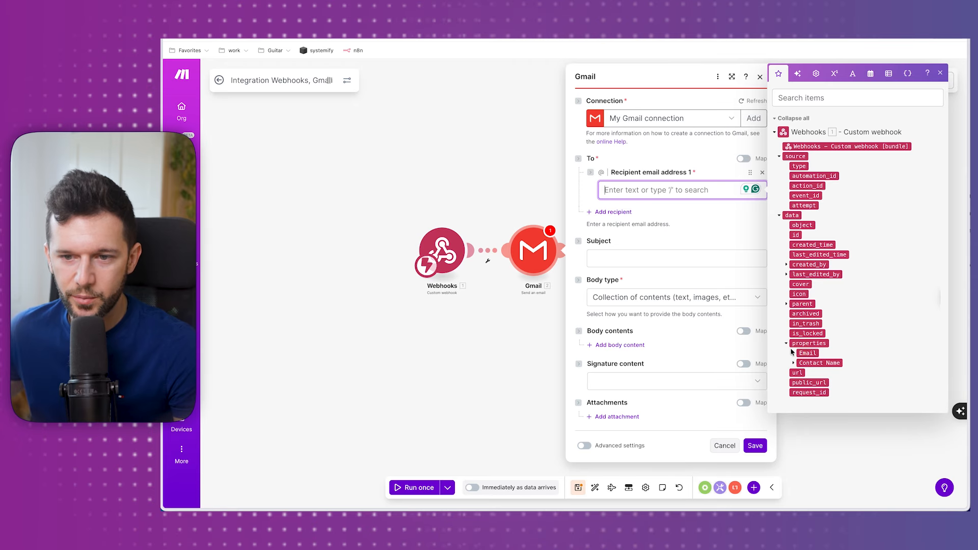
left_click(792, 353)
left_click(814, 382)
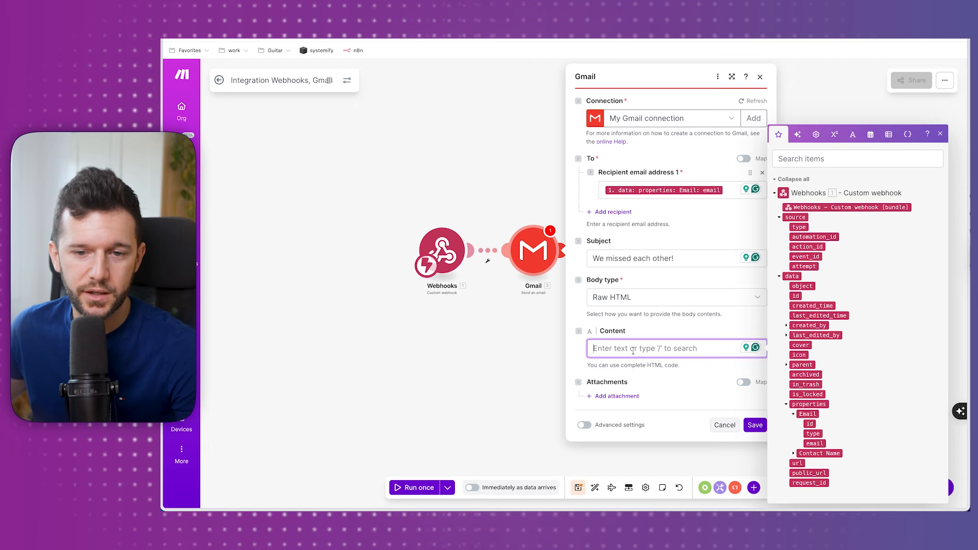
type("Here's the email")
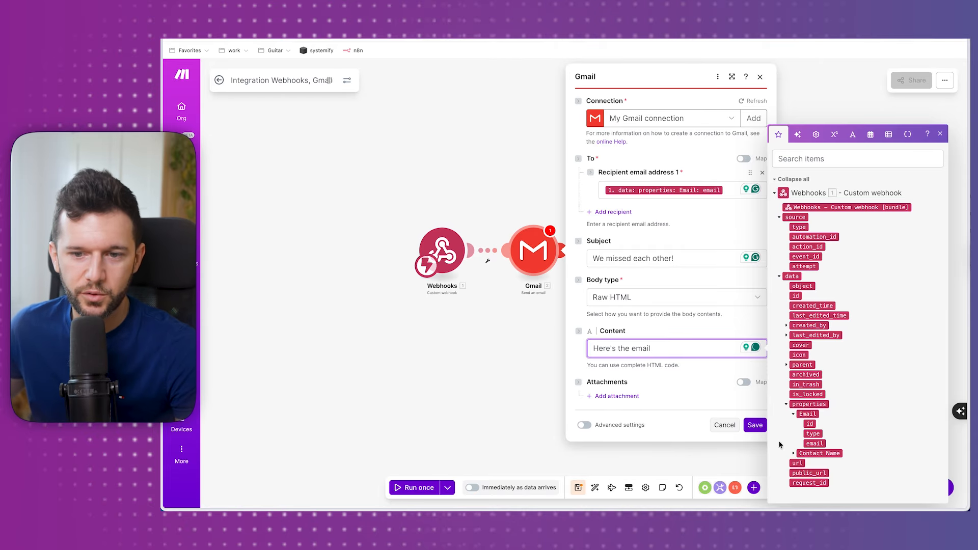
left_click(758, 428)
left_click(416, 487)
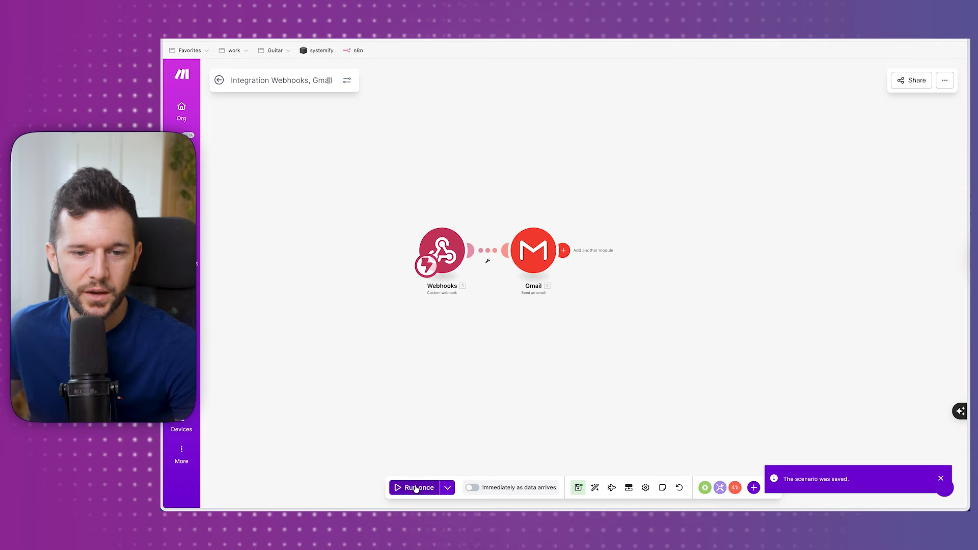